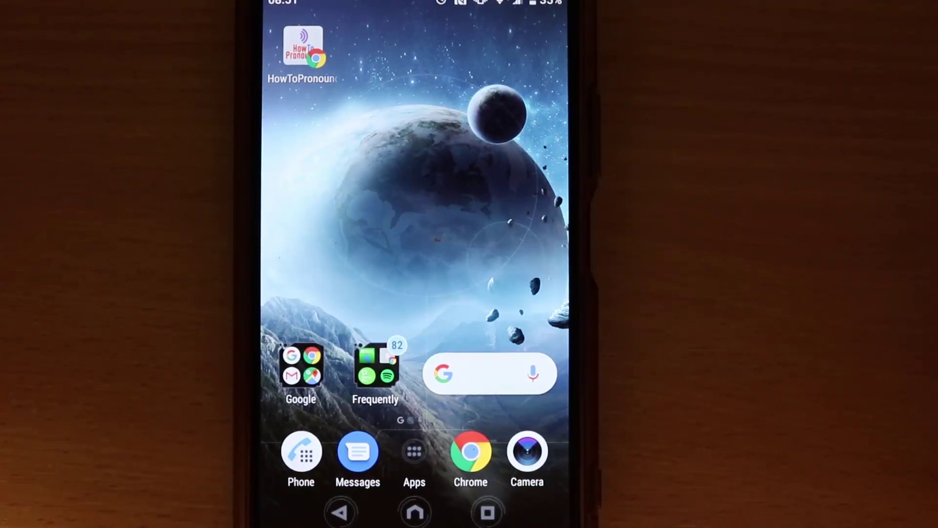
# Step: Search Play Store for 'sms backup' and install SMS Backup & Restore by SyncTech
pyautogui.click(301, 370)
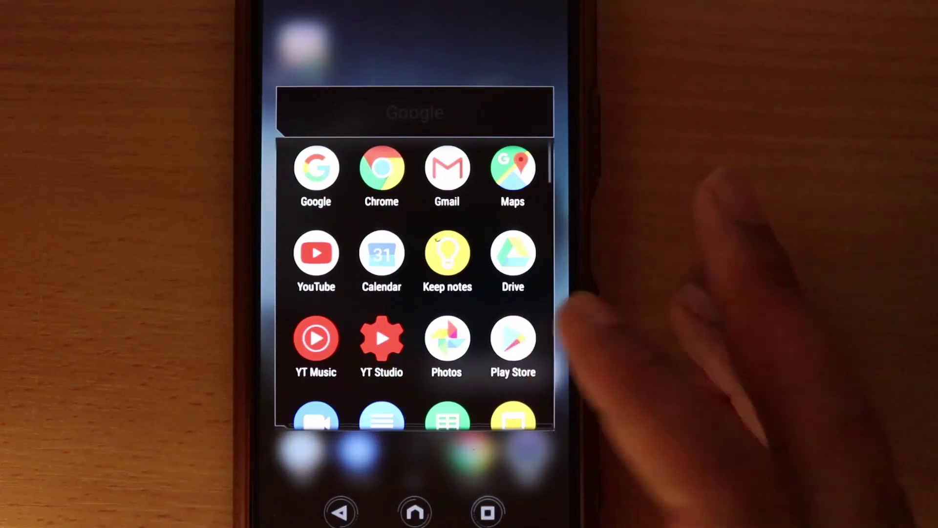
pyautogui.click(514, 337)
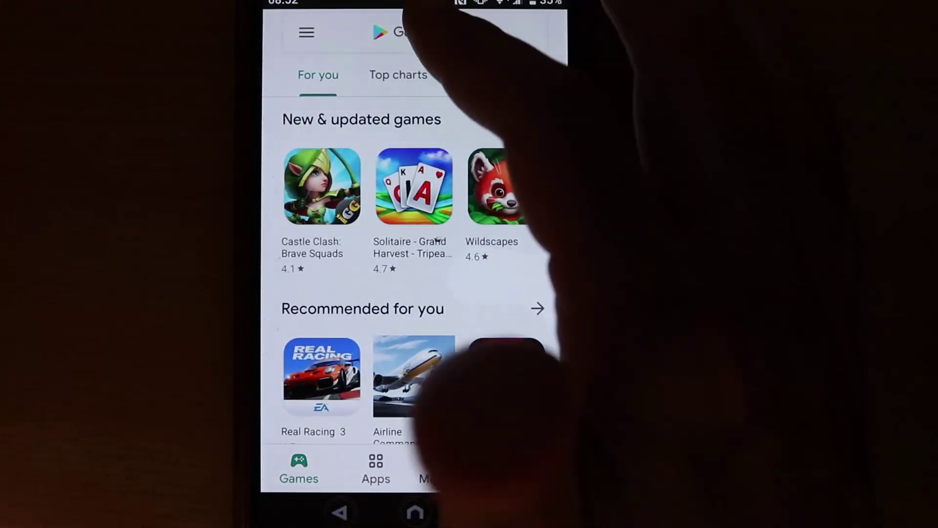
pyautogui.click(426, 33)
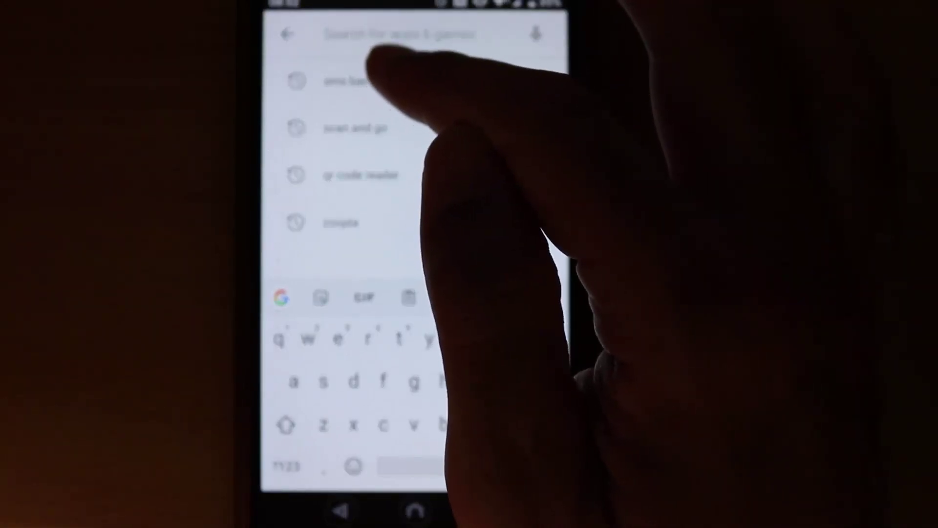
pyautogui.click(352, 81)
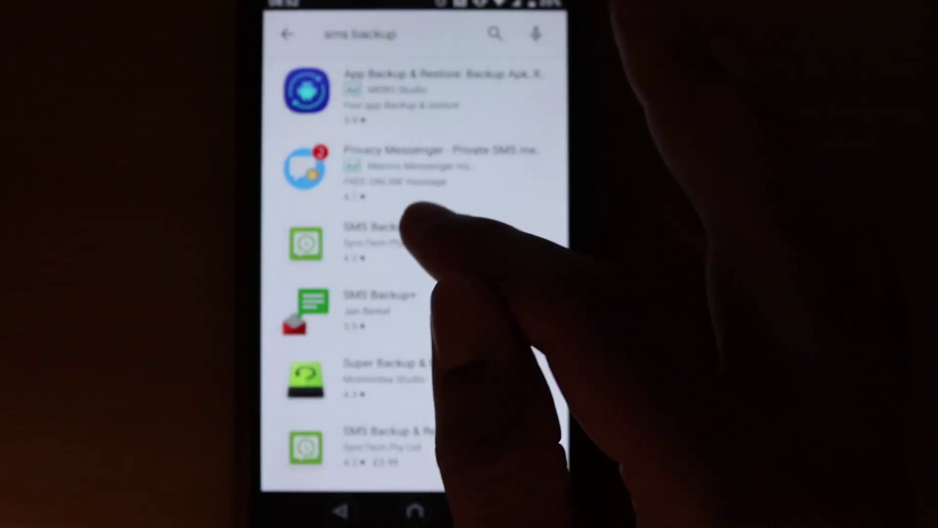
pyautogui.click(418, 235)
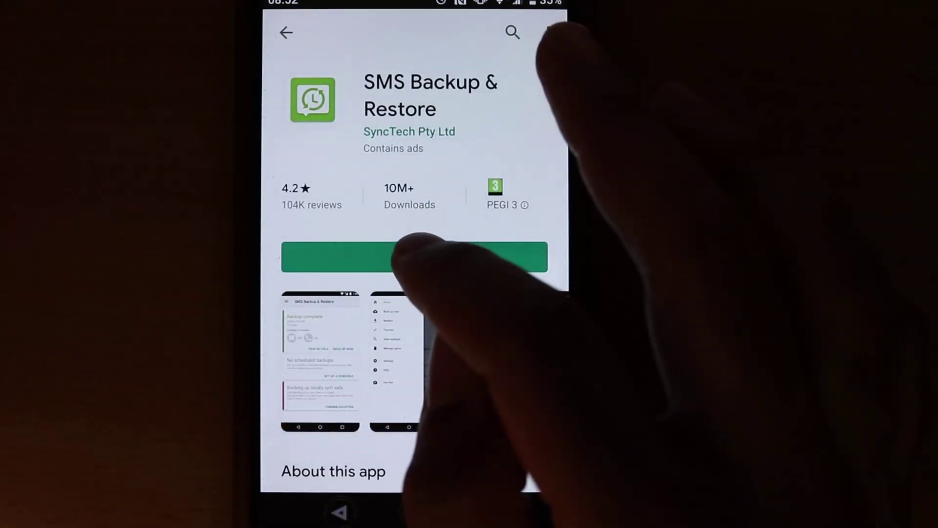
pyautogui.click(421, 252)
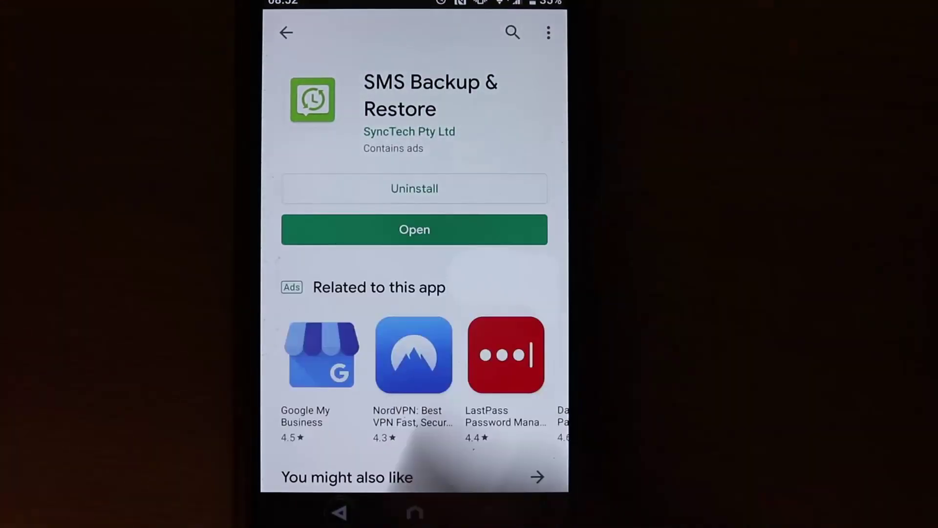
# Step: Launch SMS Backup & Restore and allow its media, SMS and call log permissions
pyautogui.click(414, 229)
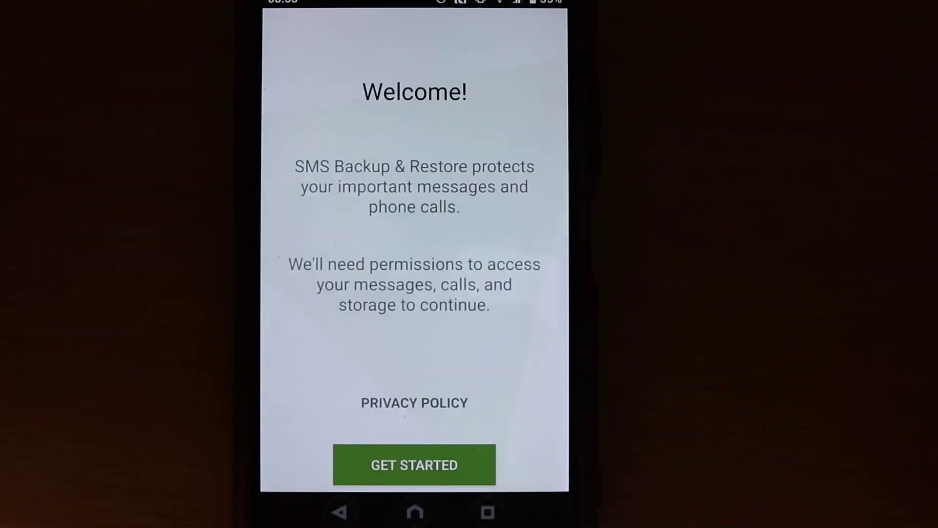
pyautogui.click(414, 465)
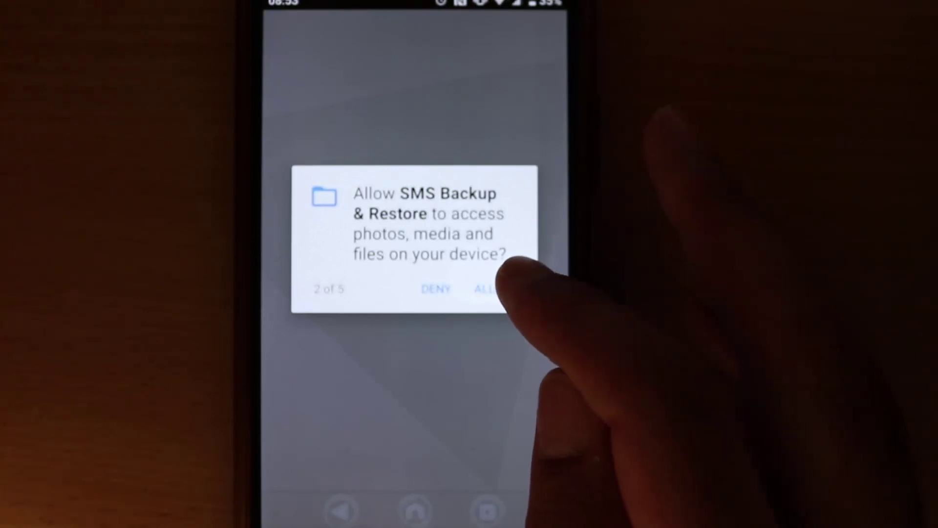
pyautogui.click(493, 288)
pyautogui.click(493, 288)
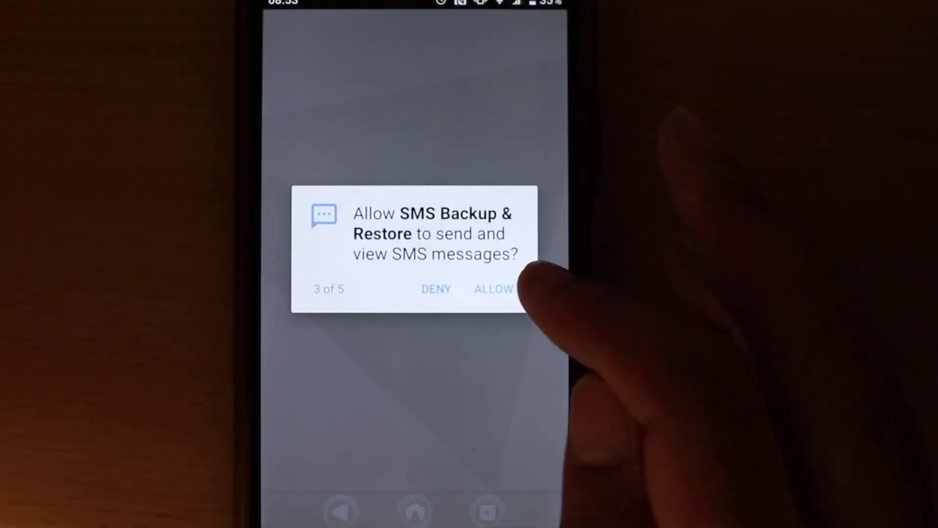
pyautogui.click(494, 288)
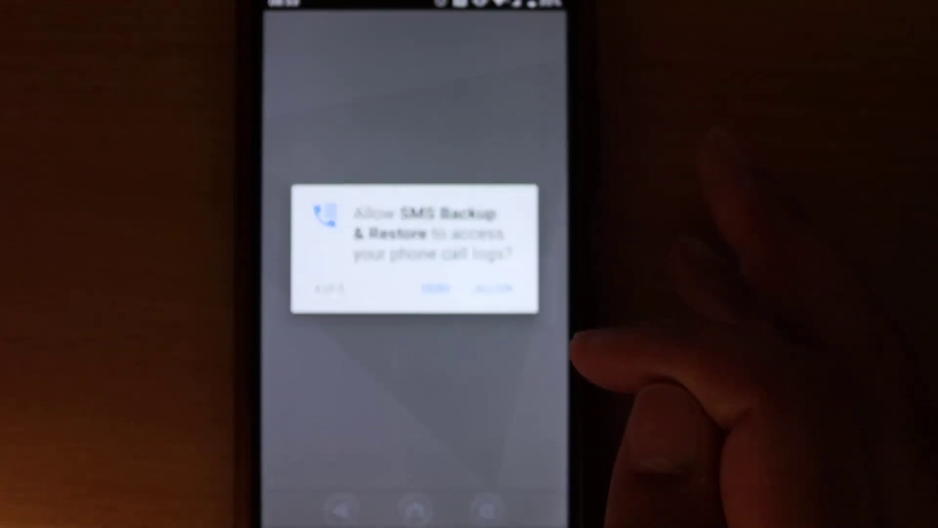
pyautogui.click(494, 288)
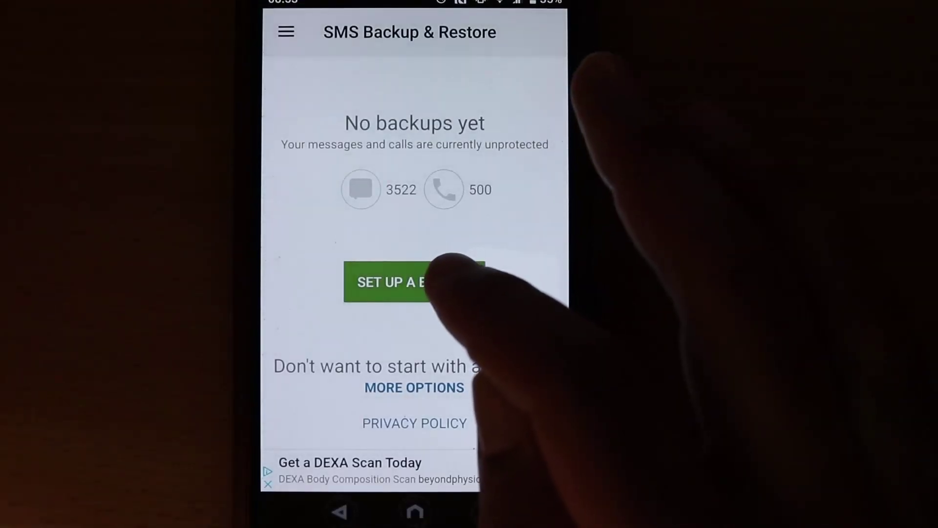
# Step: Set up a new backup of messages and phone calls stored on Google Drive
pyautogui.click(440, 282)
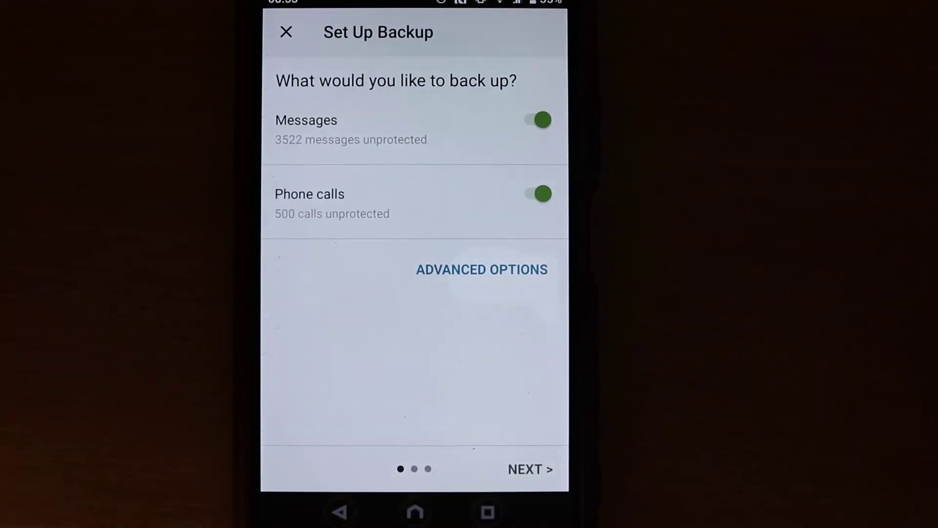
pyautogui.click(530, 469)
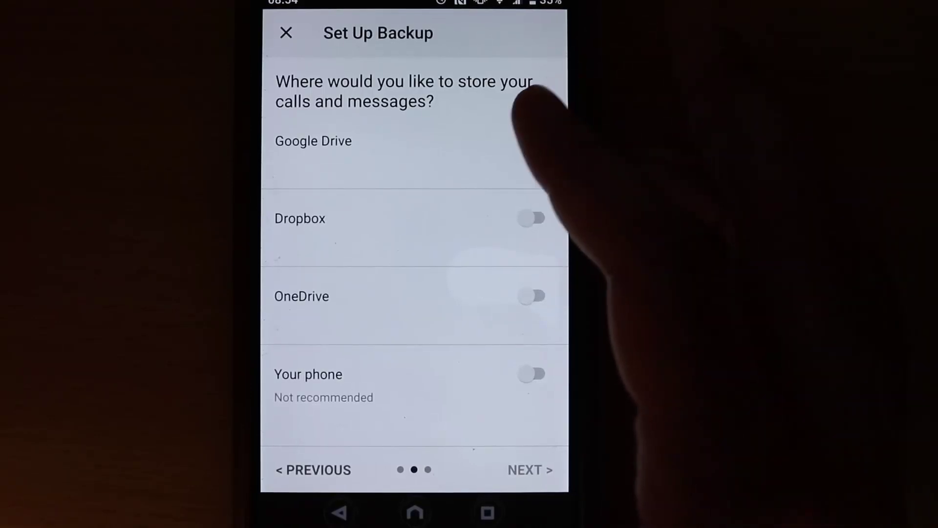
pyautogui.click(531, 142)
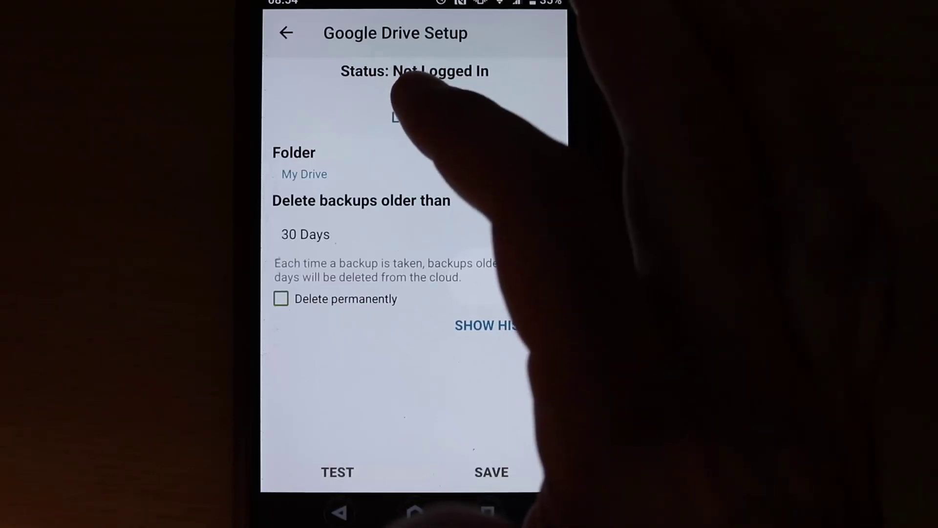
# Step: Log in to Drive with the second Google account, limiting access to the app's own files
pyautogui.click(415, 117)
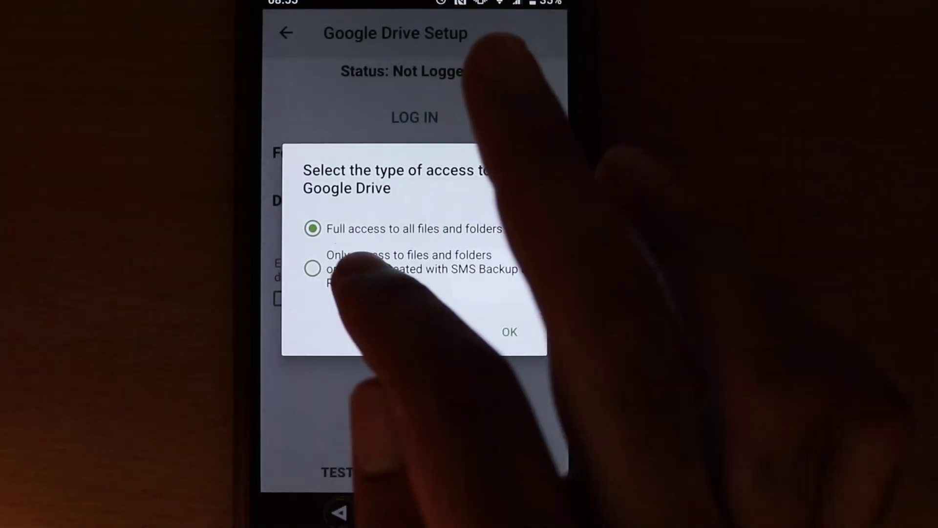
pyautogui.click(345, 269)
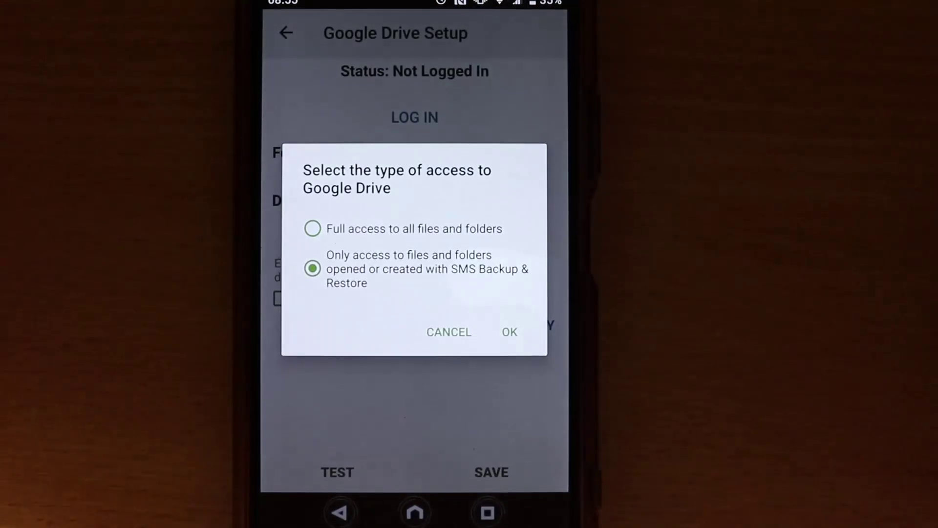
pyautogui.click(514, 332)
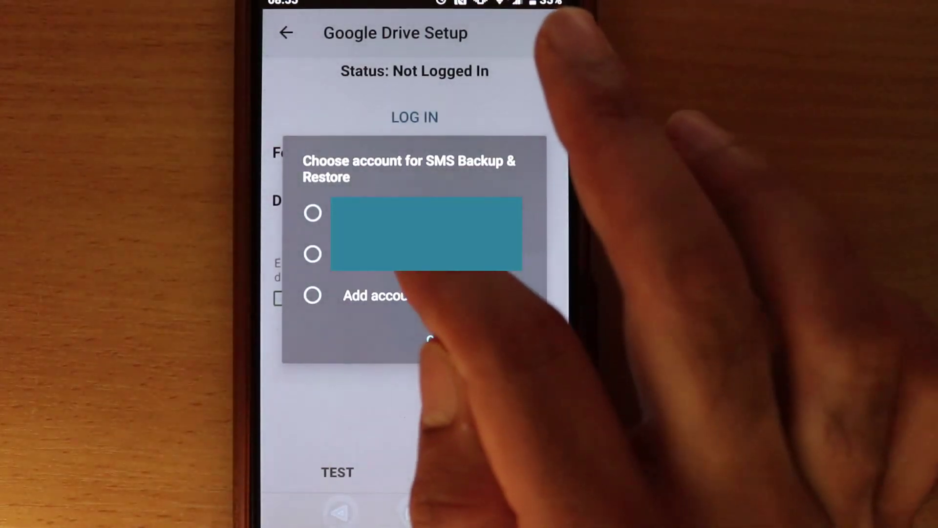
pyautogui.click(426, 253)
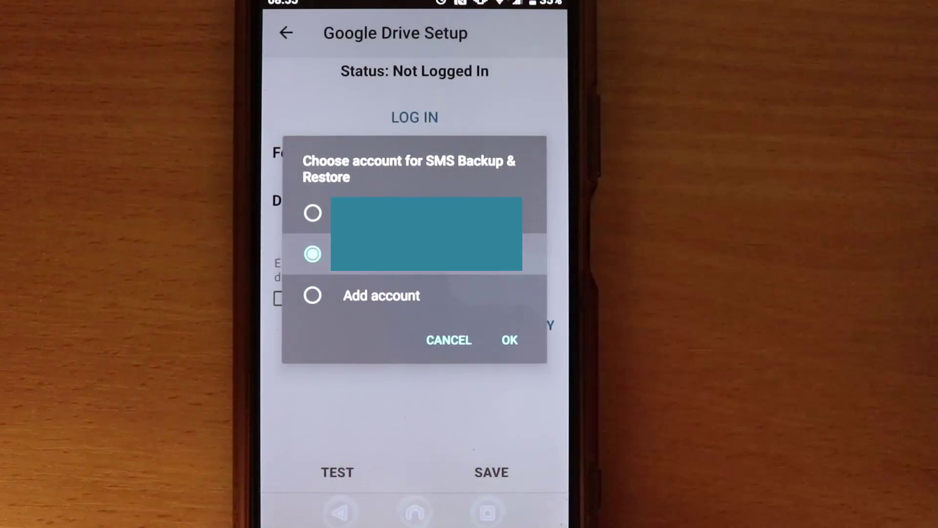
pyautogui.click(509, 339)
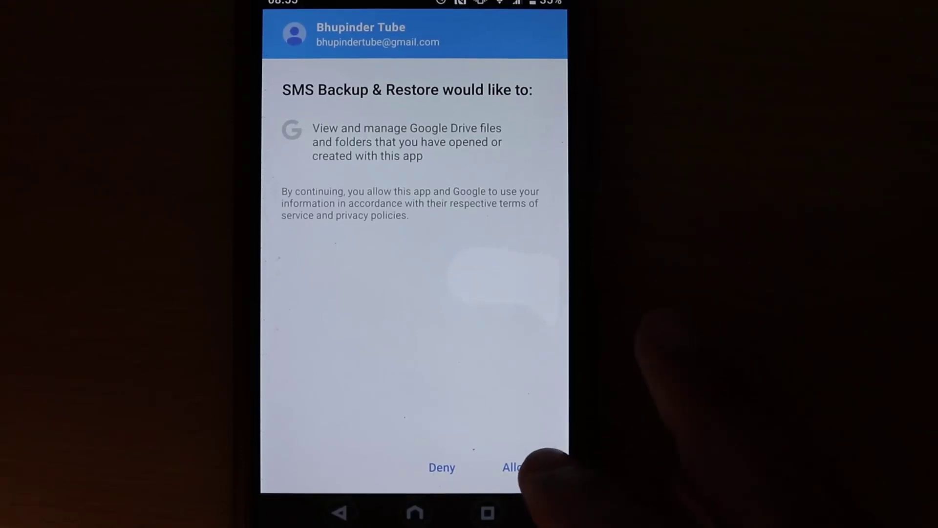
pyautogui.click(522, 467)
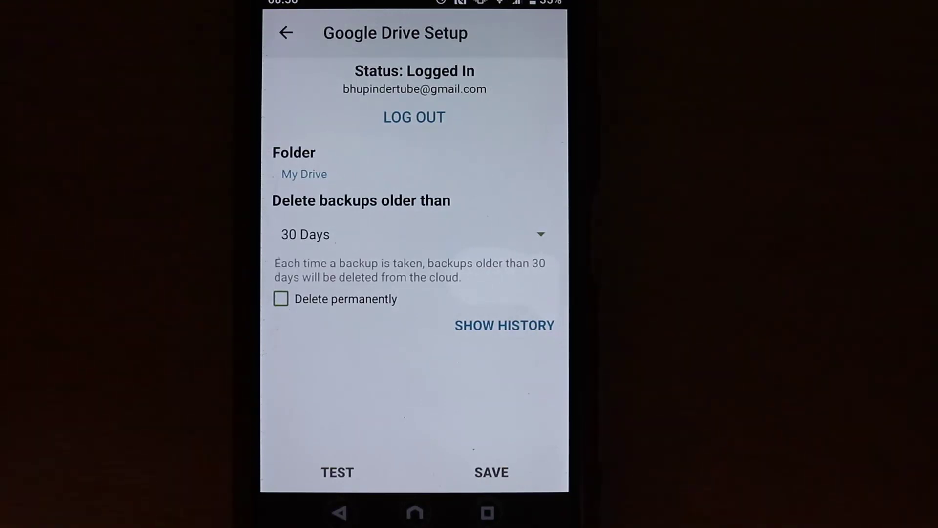
# Step: Set 'Delete backups older than' to 'Do not delete' and save the Drive settings
pyautogui.click(531, 233)
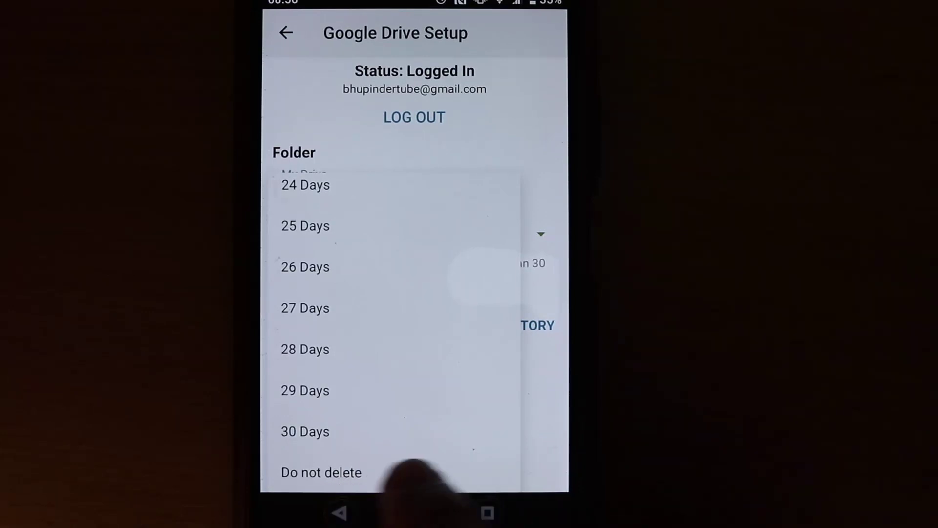
pyautogui.click(359, 472)
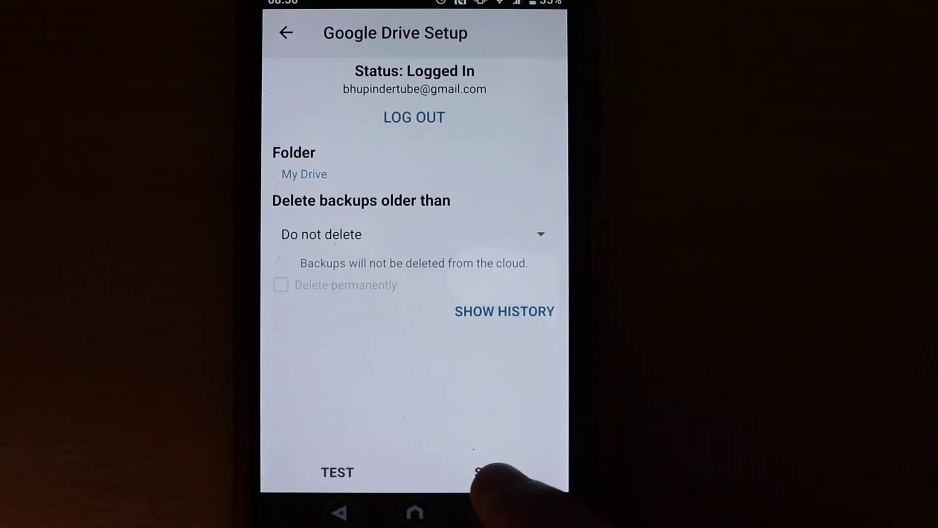
pyautogui.click(490, 472)
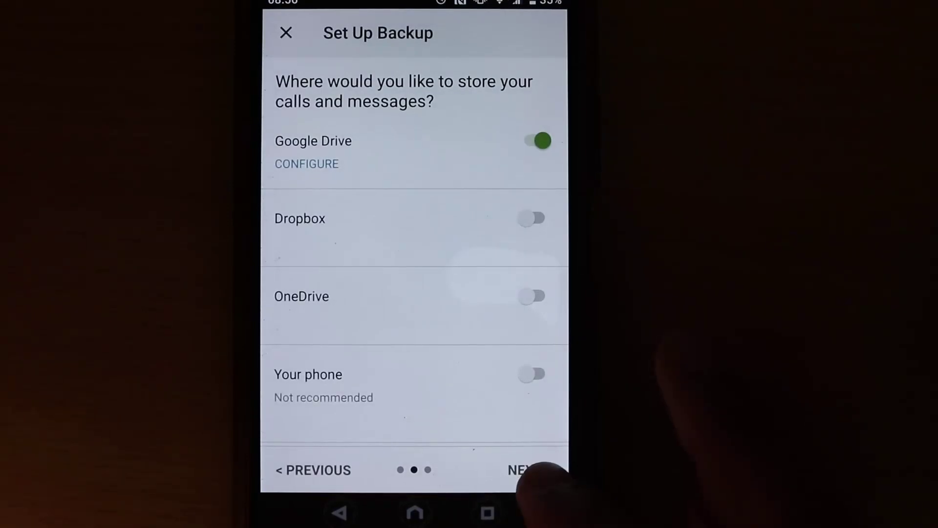
# Step: Choose an Hourly backup schedule and run the first backup immediately
pyautogui.click(531, 470)
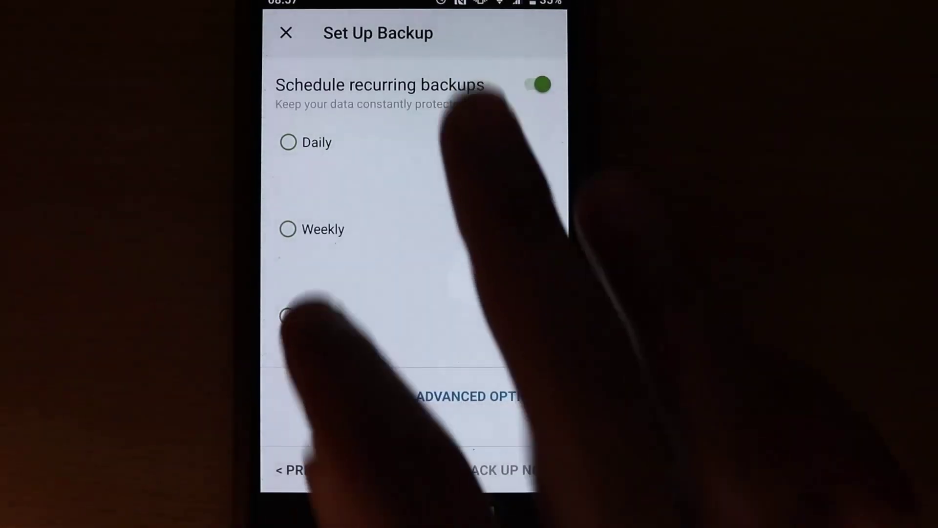
pyautogui.click(288, 316)
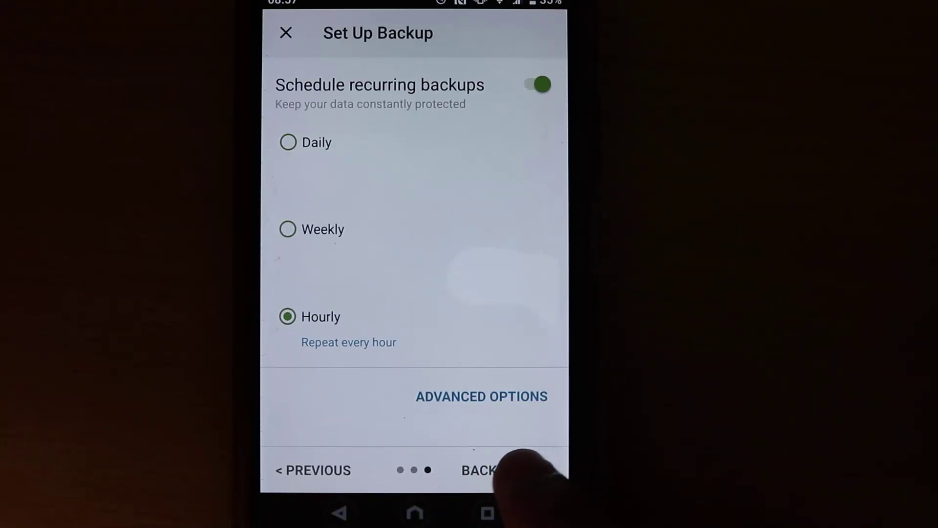
pyautogui.click(514, 470)
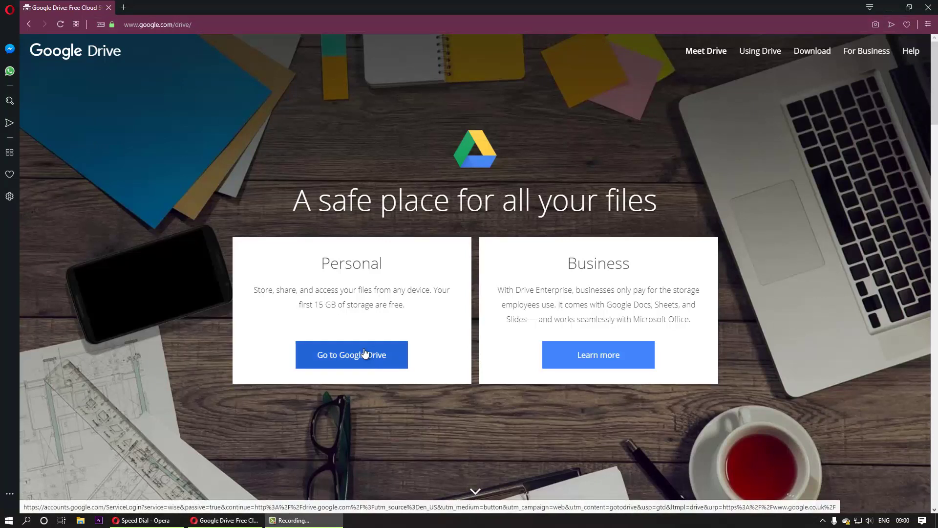
# Step: Sign in to Google Drive on the PC browser with the backup account's email
pyautogui.click(339, 357)
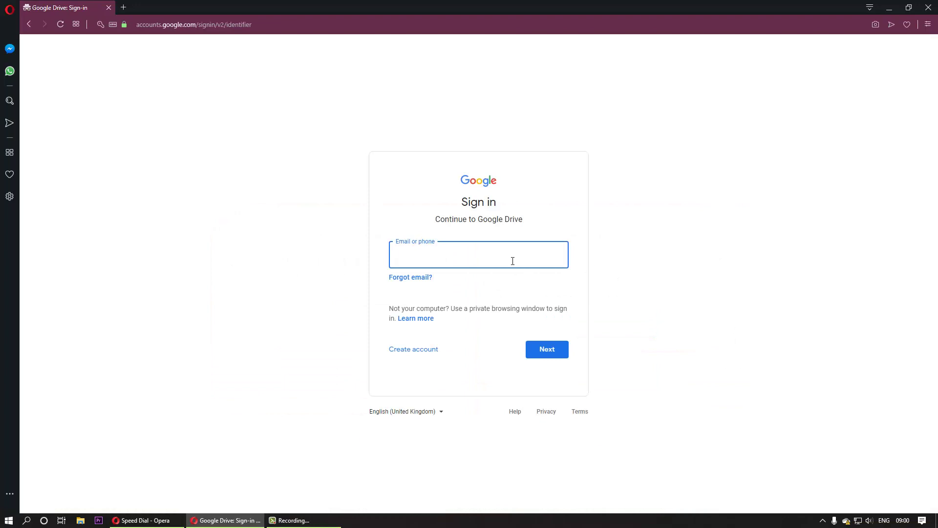
pyautogui.click(513, 260)
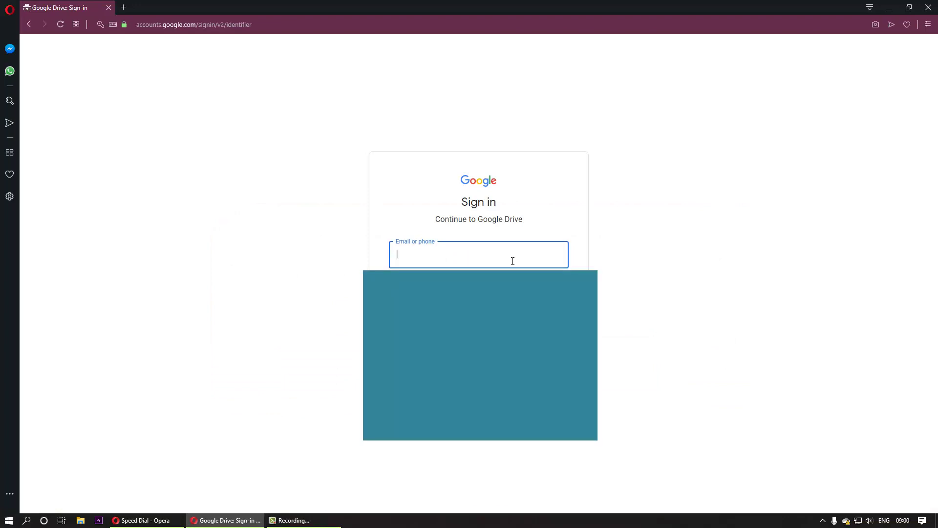
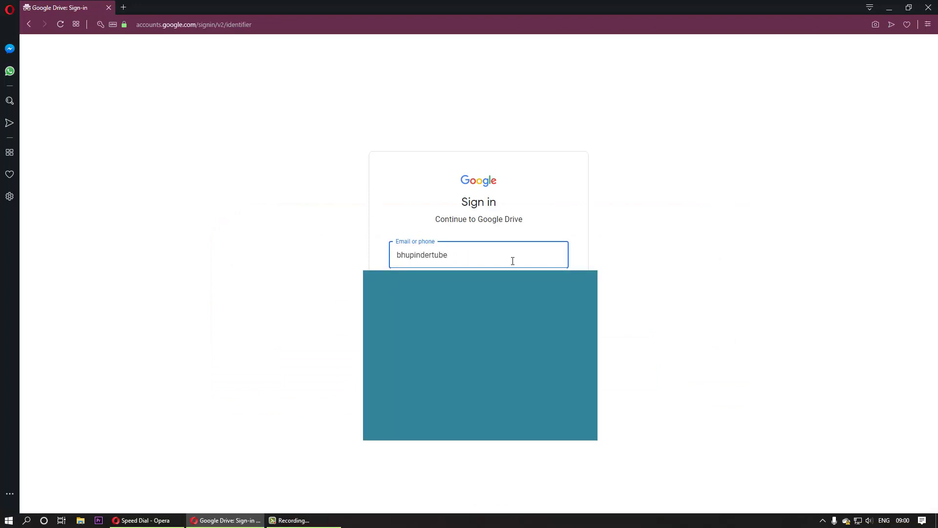
pyautogui.press('Return')
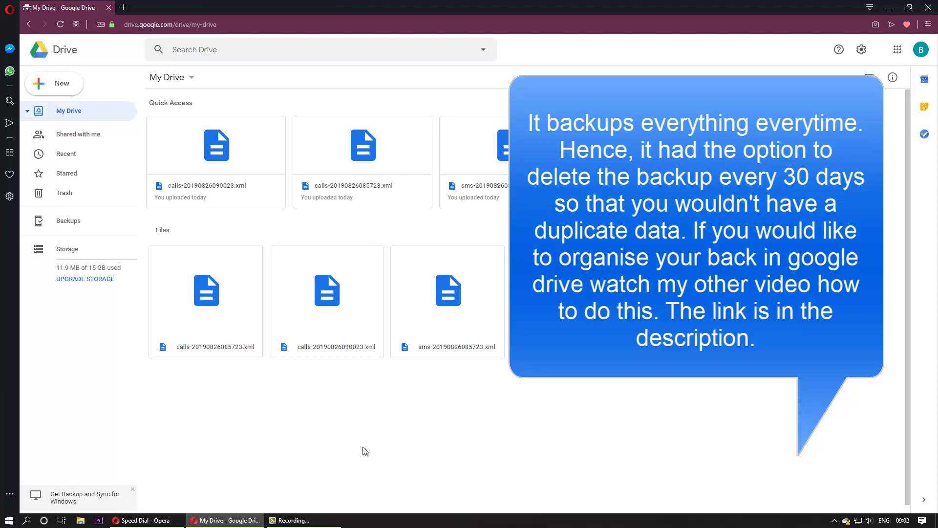
pyautogui.click(216, 301)
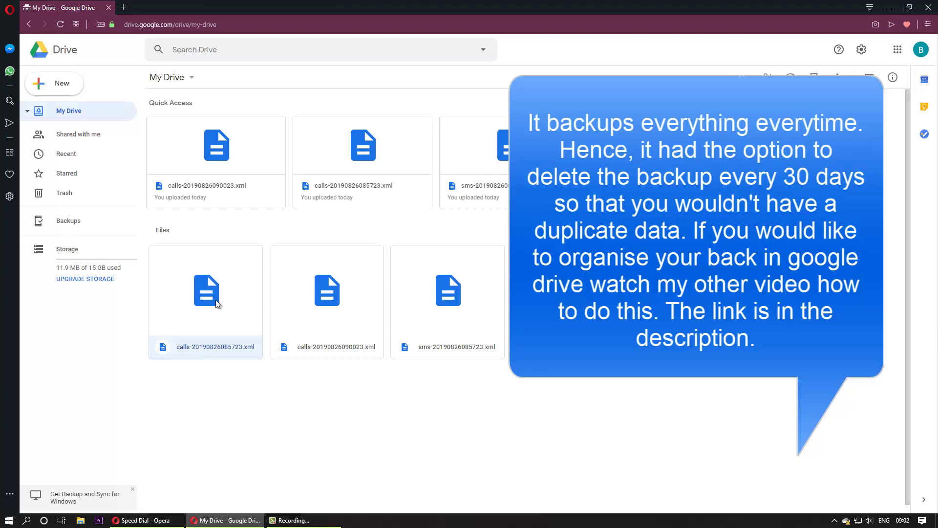
pyautogui.click(330, 300)
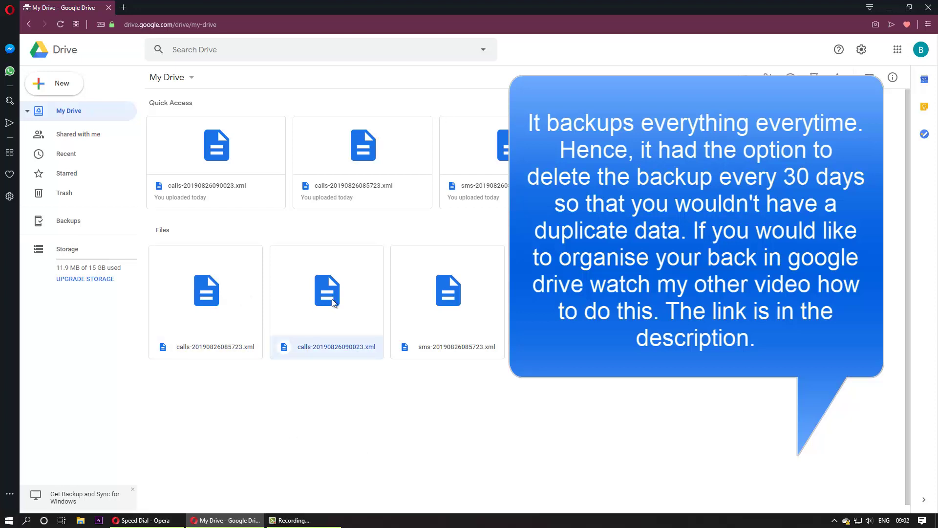
pyautogui.click(458, 307)
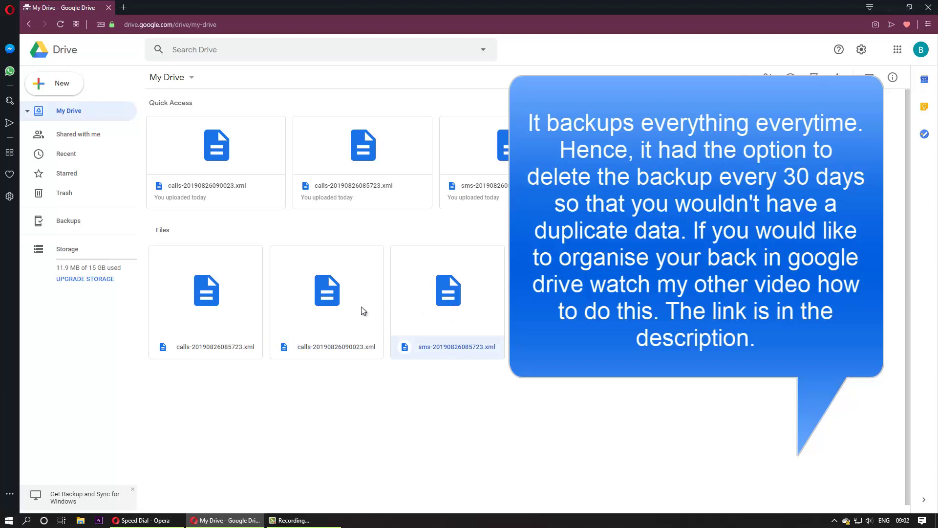
pyautogui.click(224, 293)
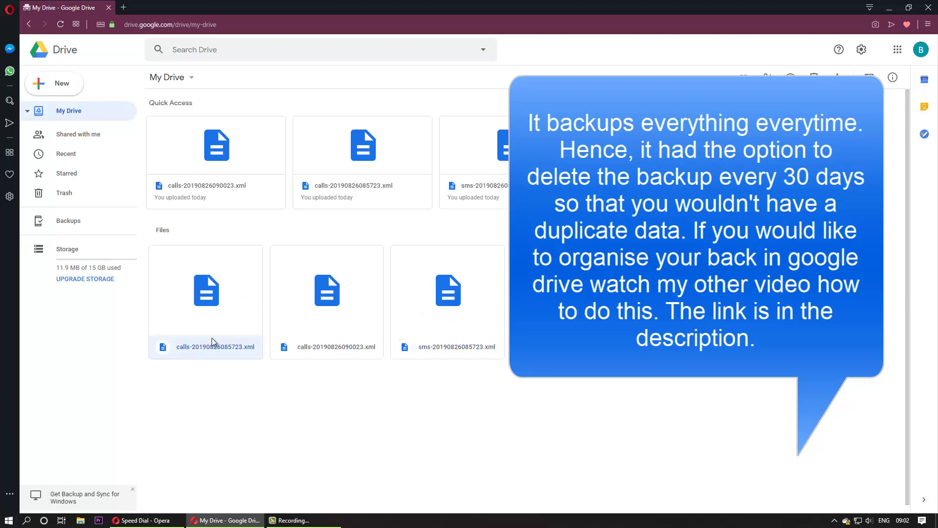